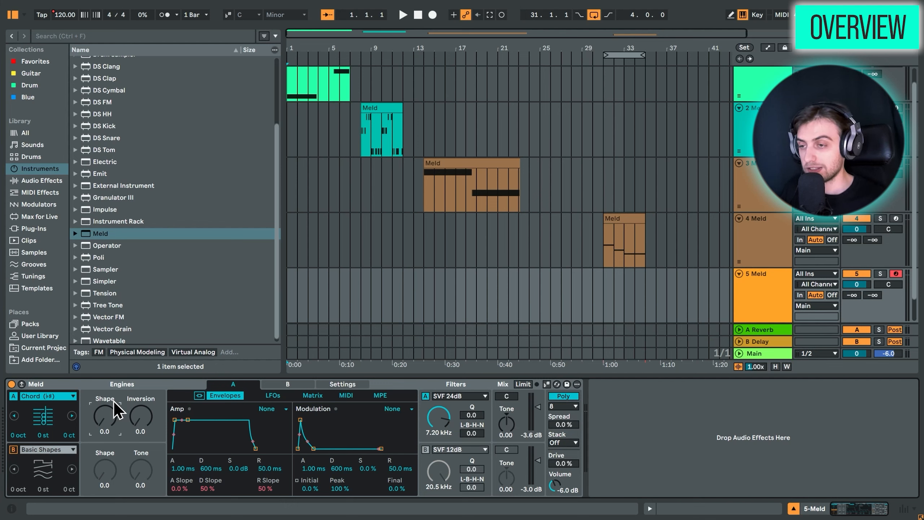
# Group the Meld instrument into an Instrument Rack and map engine A's Shape and Inversion to Macros 1 and 2
pyautogui.click(92, 387)
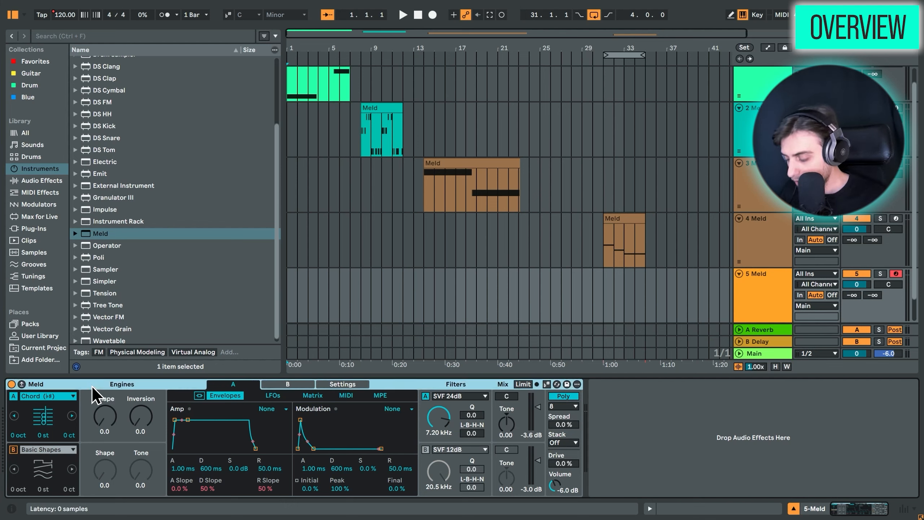
pyautogui.hotkey('ctrl', 'g')
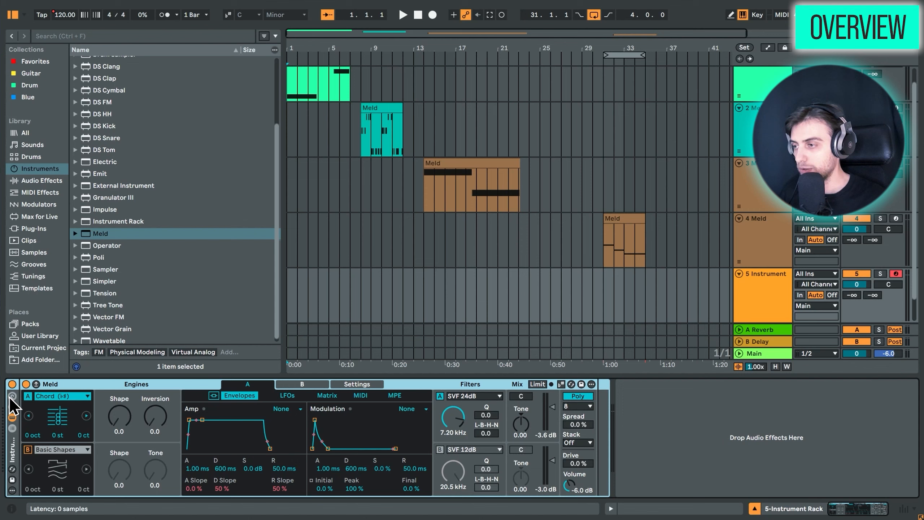
pyautogui.click(111, 384)
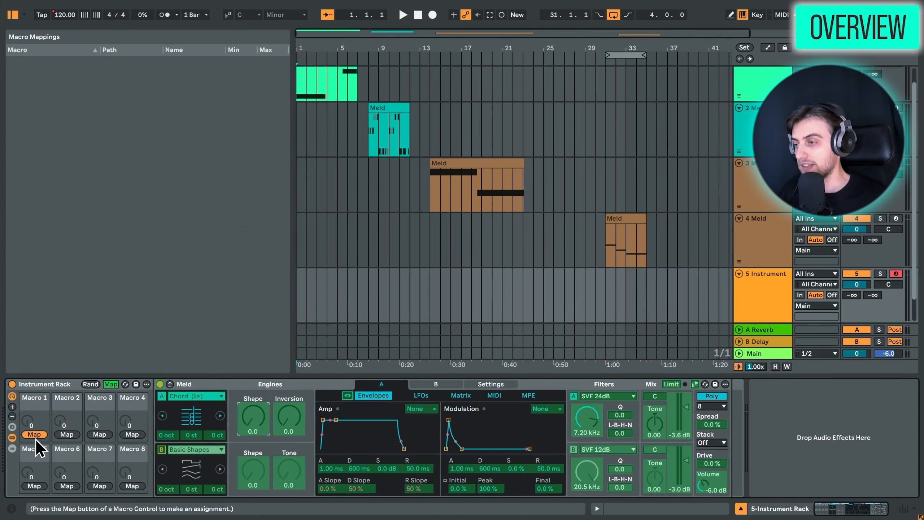
pyautogui.click(253, 418)
pyautogui.click(67, 434)
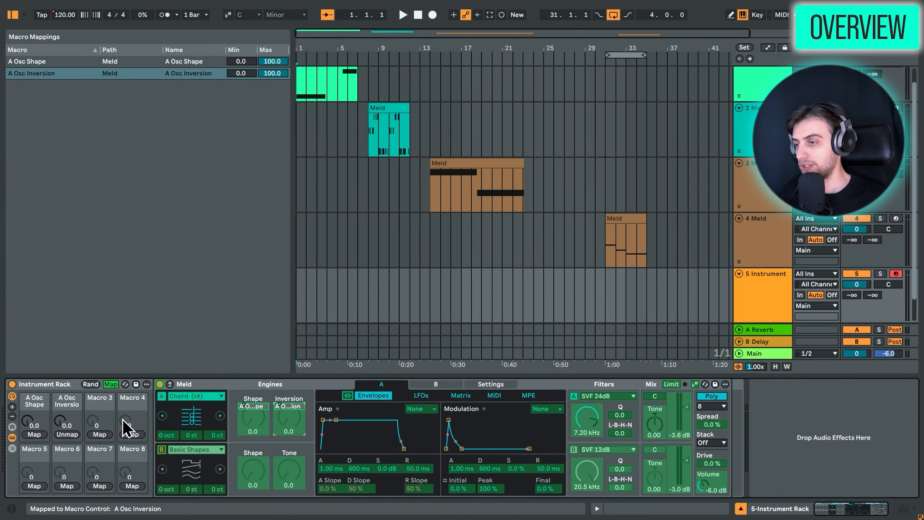
pyautogui.click(111, 384)
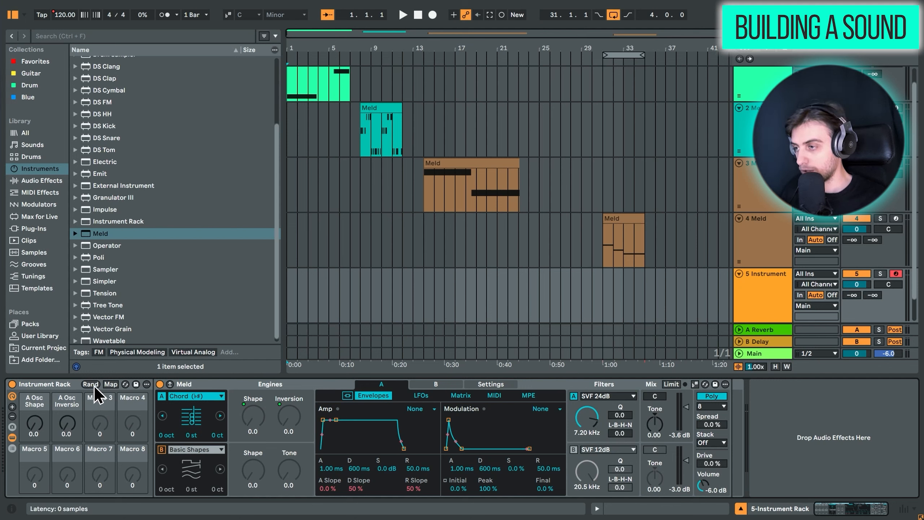
# Randomize the Instrument Rack's macro values several times to find new Shape and Inversion settings for the chord
pyautogui.click(90, 384)
pyautogui.click(91, 384)
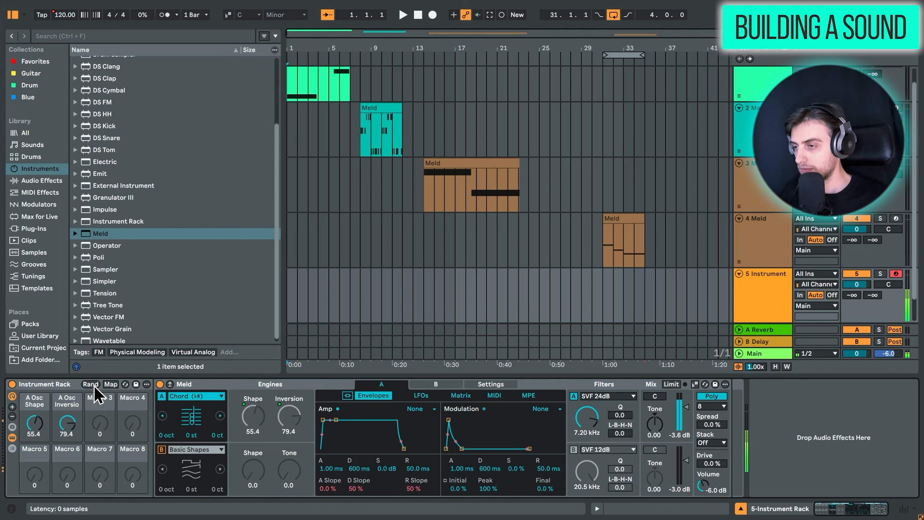
pyautogui.click(90, 384)
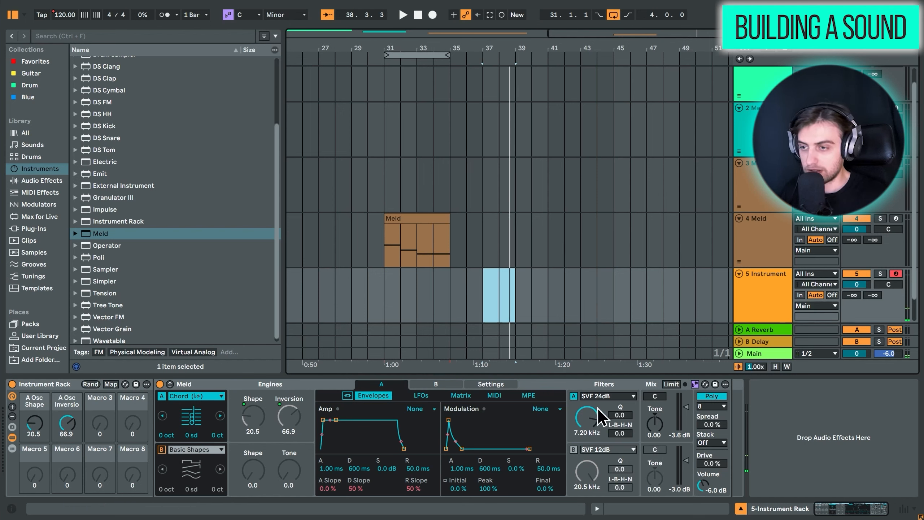
# Lower engine A's filter cutoff to 843 Hz and set its modulation envelope to 1.54 s attack and 2.50 s decay
pyautogui.moveTo(591, 424); pyautogui.dragTo(591, 442)
pyautogui.click(432, 385)
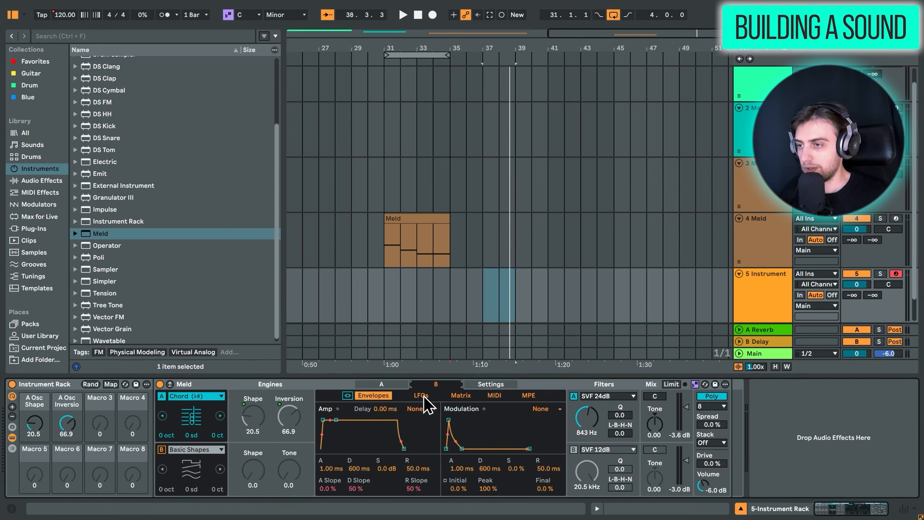
pyautogui.click(398, 385)
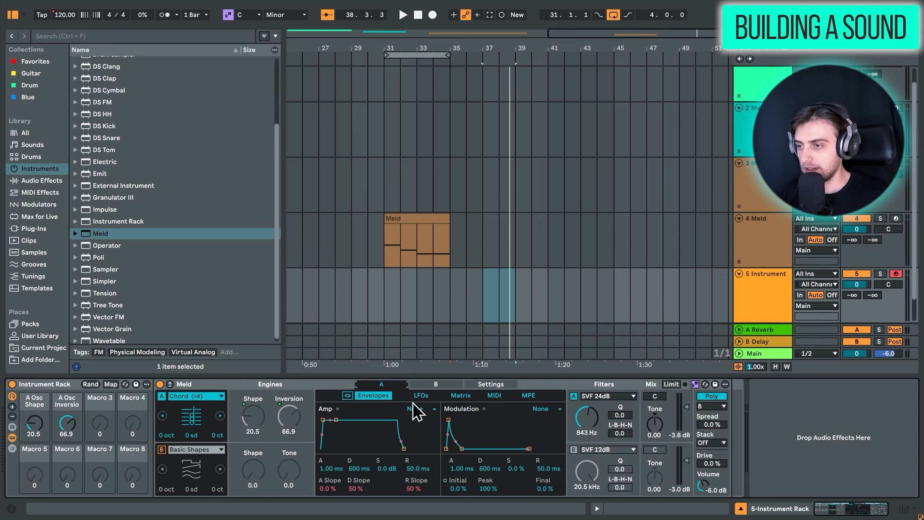
pyautogui.moveTo(452, 423); pyautogui.dragTo(466, 423)
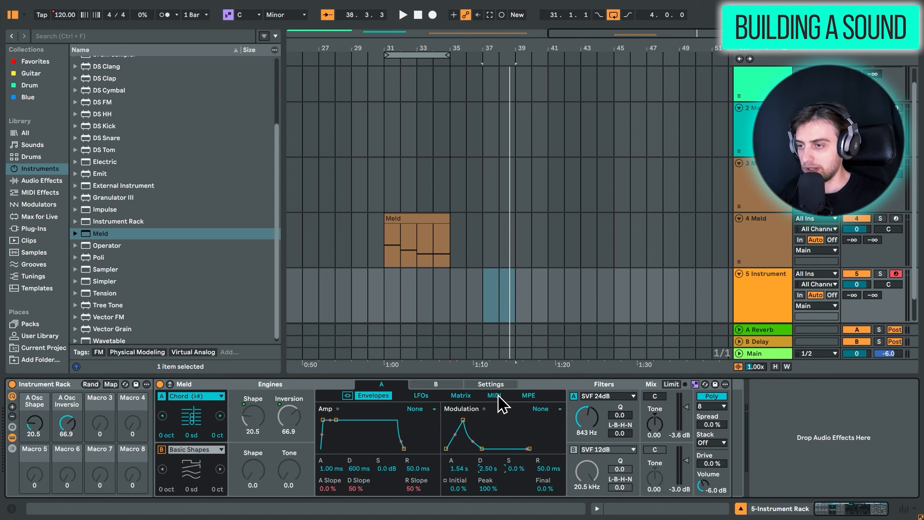
# Raise the modulation envelope's amount on Filter Freq to 42 in engine A's modulation matrix
pyautogui.click(469, 396)
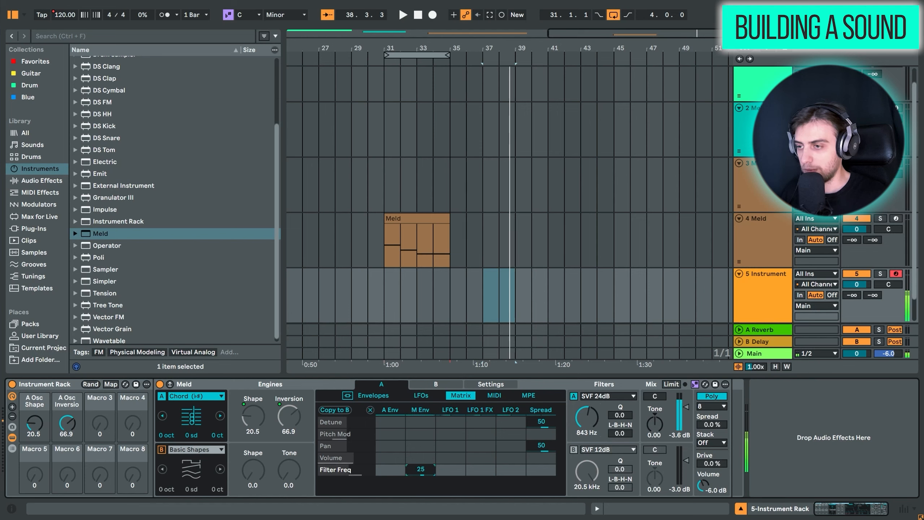
pyautogui.moveTo(420, 469); pyautogui.dragTo(420, 463)
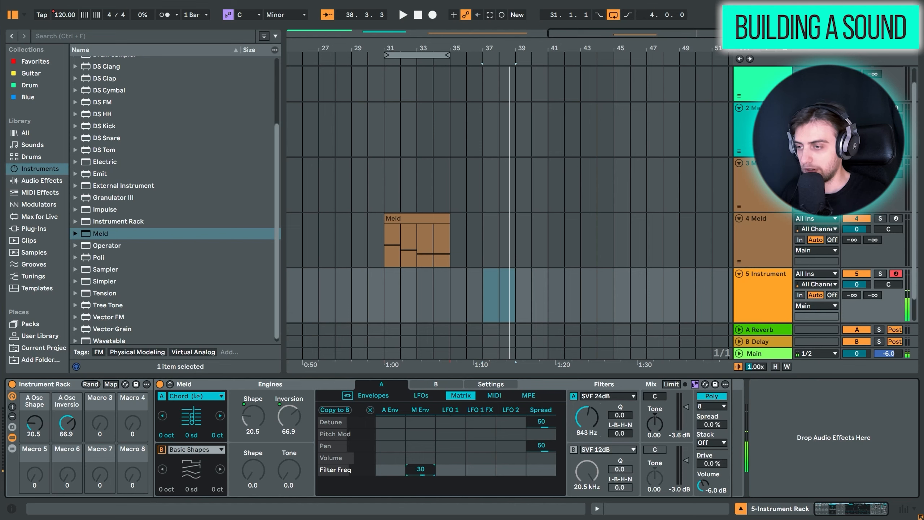
# Search the whole library for "rev", add the Reverb effect after the Instrument Rack and raise its decay to 2.20 s
pyautogui.click(89, 35)
pyautogui.write('rev')
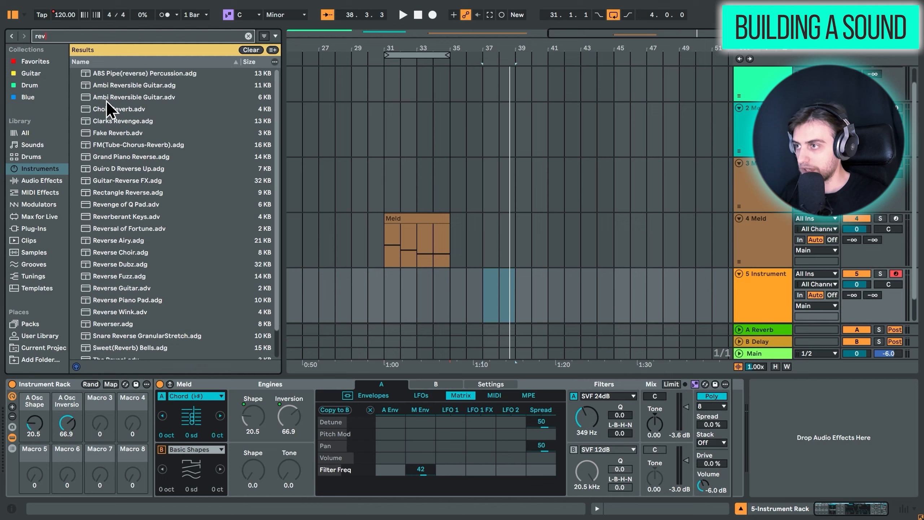
pyautogui.click(34, 133)
pyautogui.doubleClick(106, 73)
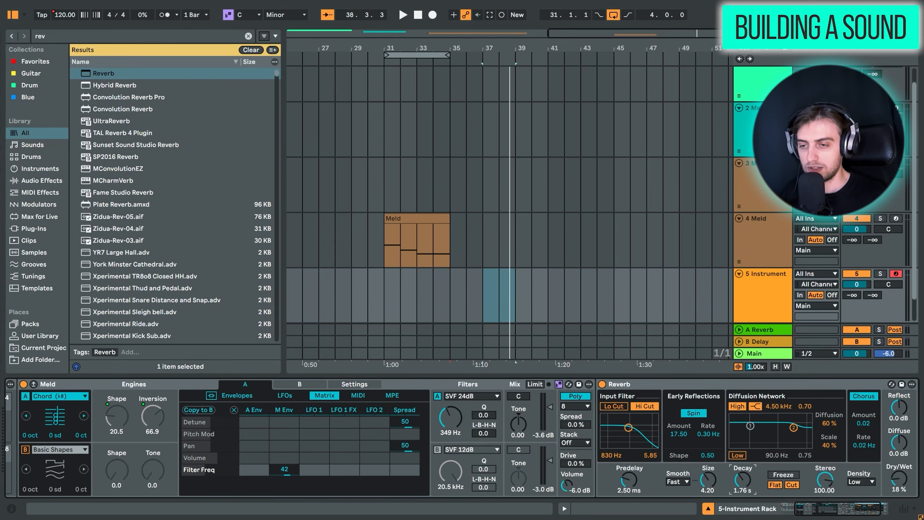
pyautogui.moveTo(871, 514); pyautogui.dragTo(831, 516)
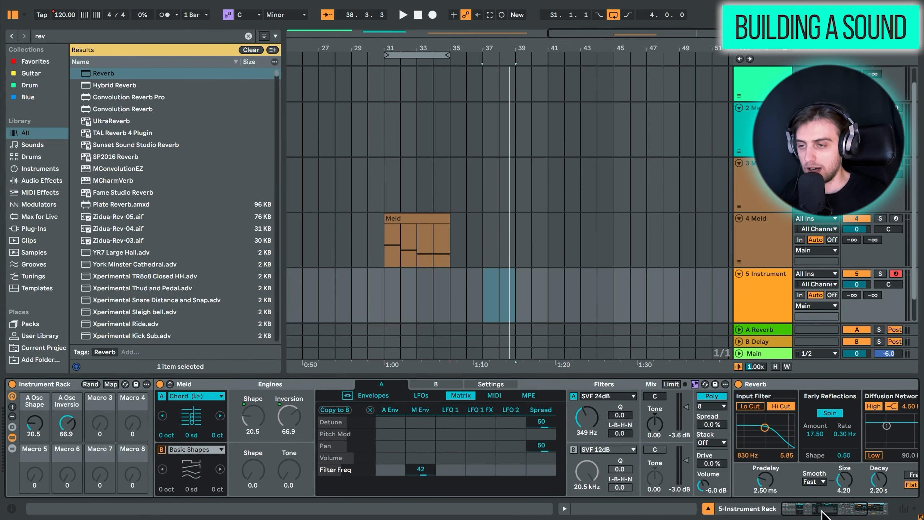
# Switch the global scale off and on again, and toggle whether Meld uses the current scale
pyautogui.click(228, 14)
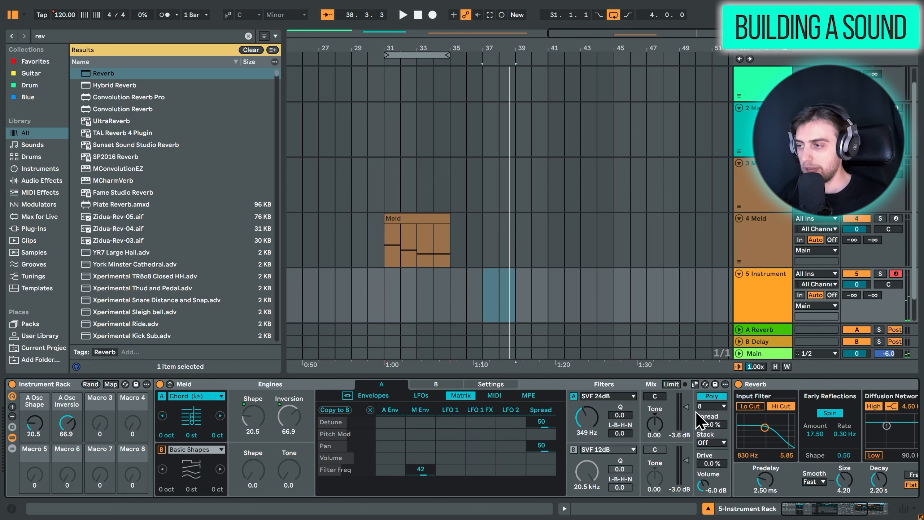
pyautogui.click(695, 384)
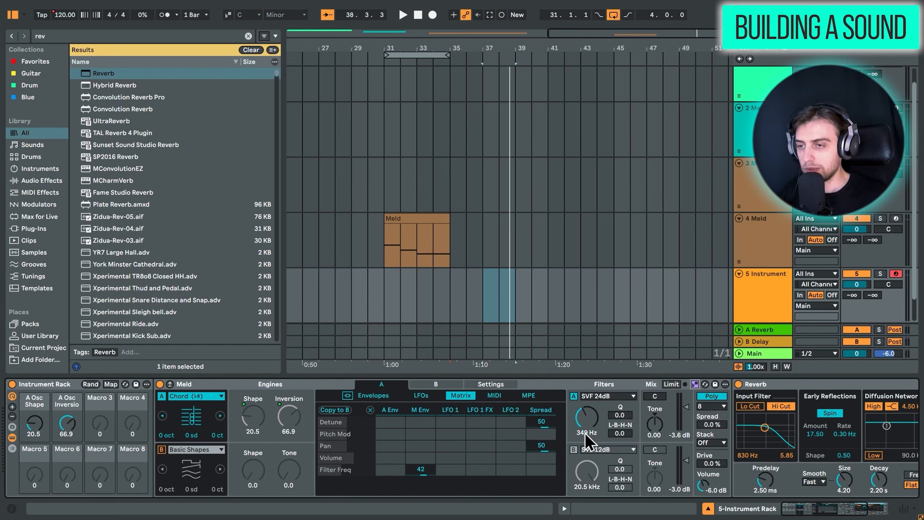
pyautogui.click(227, 15)
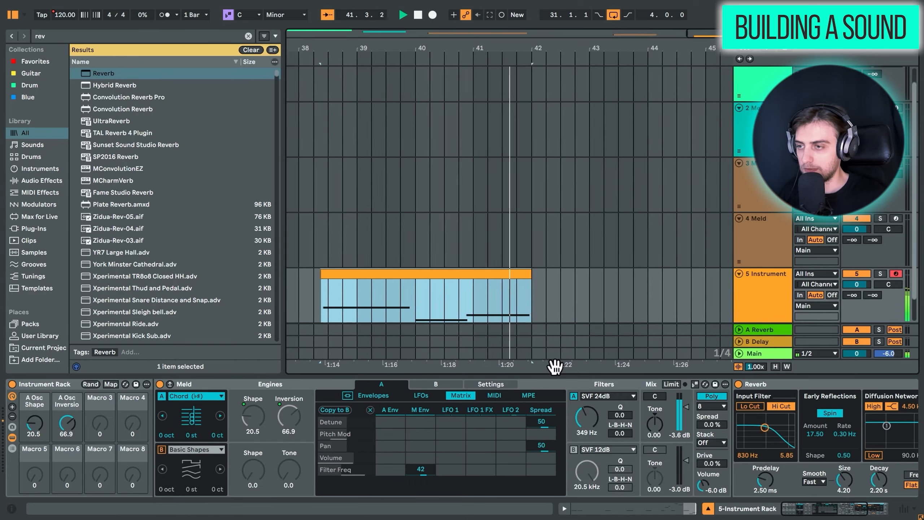
# Change the global scale to Major and play the recorded clip on the 5 Instrument track
pyautogui.press('space')
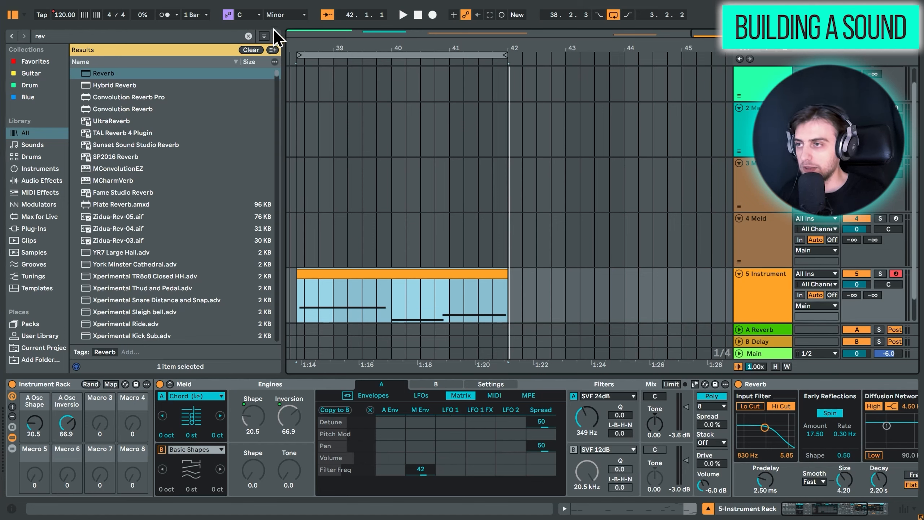
pyautogui.click(280, 14)
pyautogui.click(280, 26)
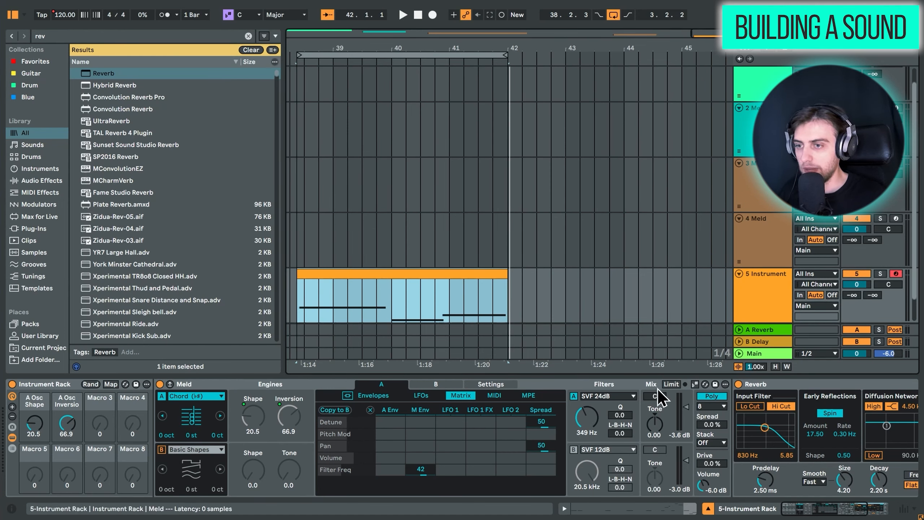
pyautogui.click(406, 273)
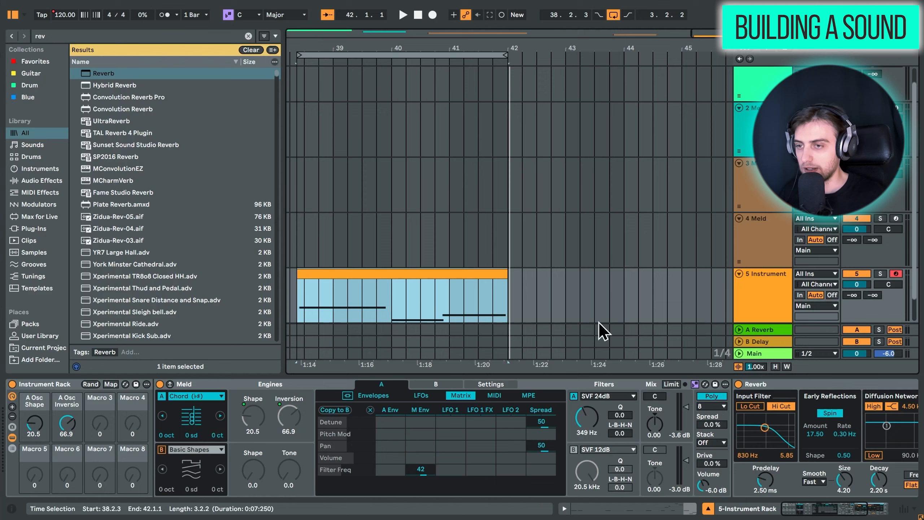
pyautogui.press('space')
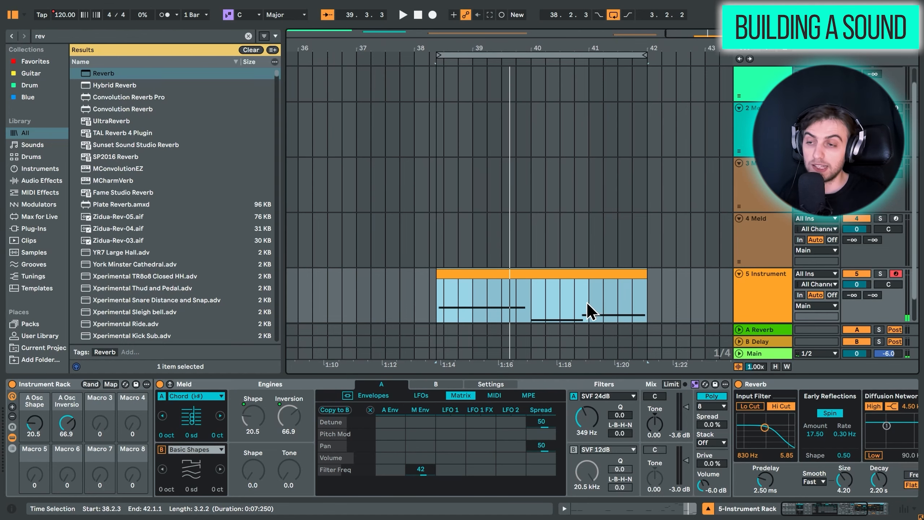
# Play the clip's last bar while toggling Meld's use of the current scale, and set the global scale back to Minor
pyautogui.moveTo(588, 312); pyautogui.dragTo(647, 317)
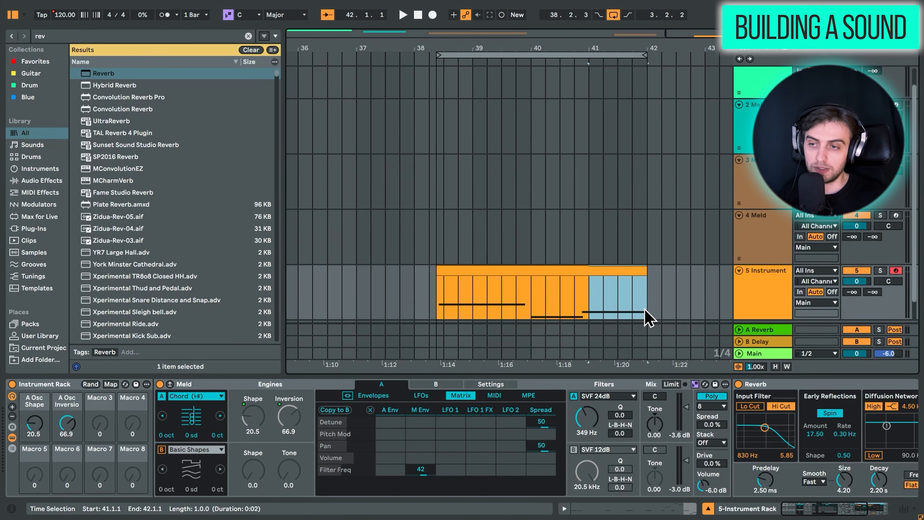
pyautogui.click(695, 385)
pyautogui.press('space')
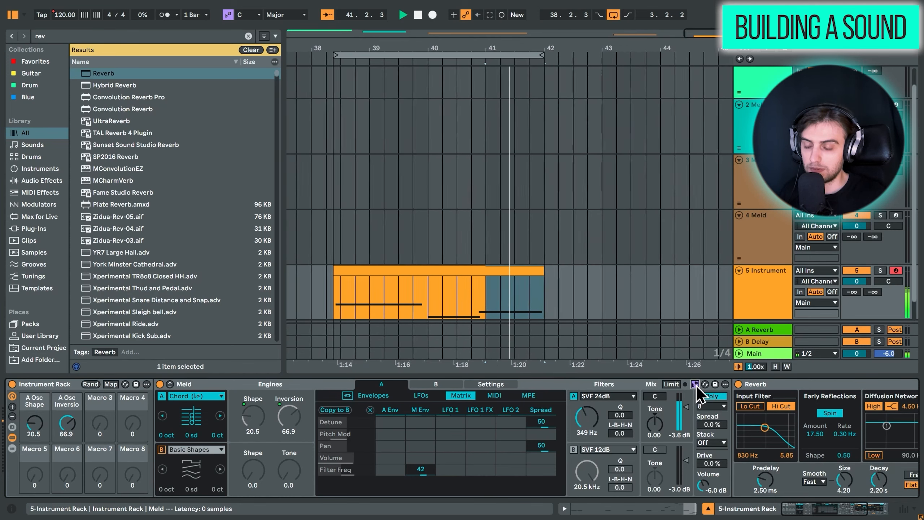
pyautogui.click(695, 385)
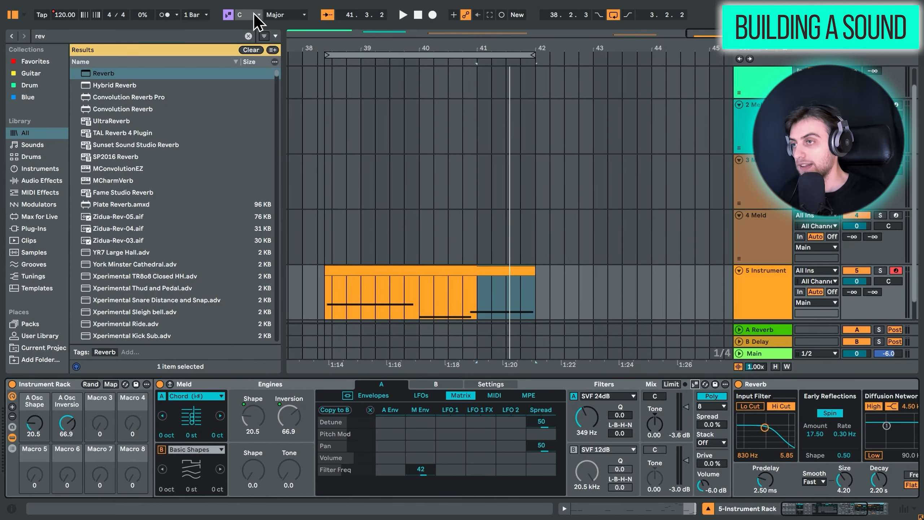
pyautogui.click(286, 15)
pyautogui.click(288, 38)
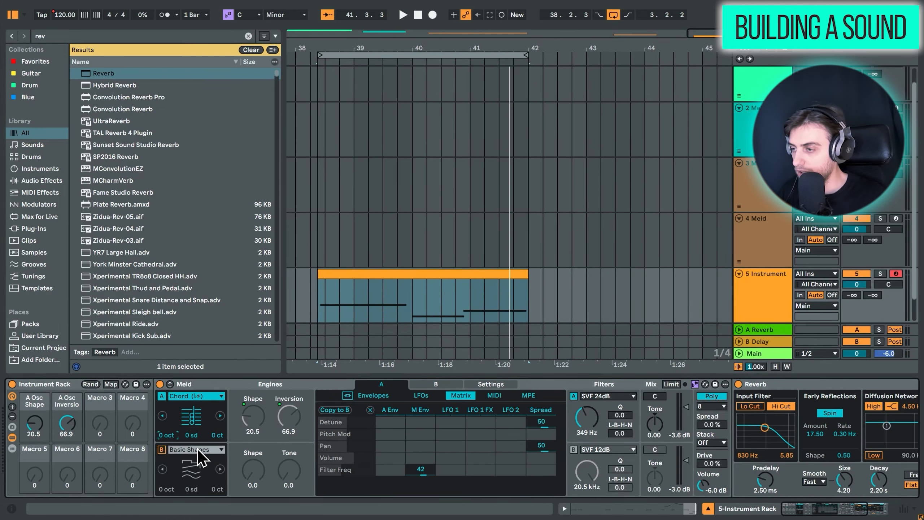
# Raise engine A's pitch to 1 octave and play the clip on the 5 Instrument track
pyautogui.press('Up')
pyautogui.click(411, 275)
pyautogui.press('space')
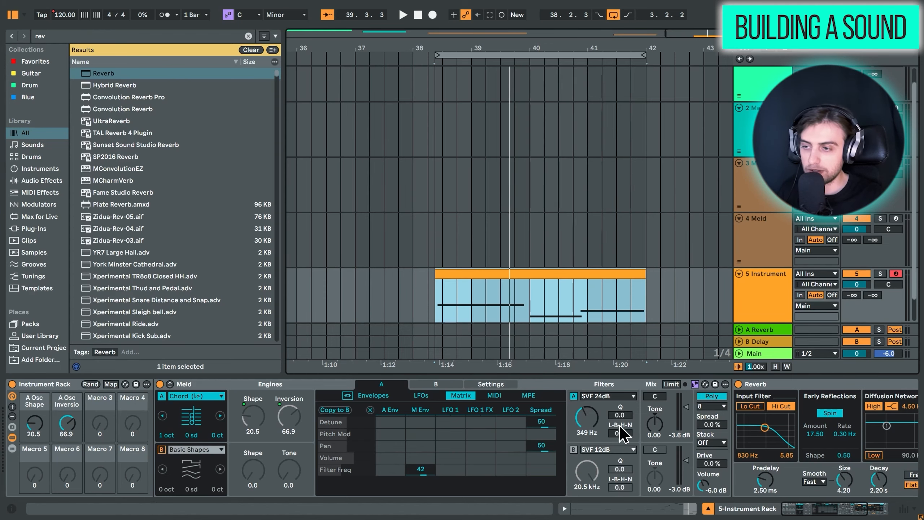
# Inspect the MIDI notes of the recorded clip and return to the track's devices
pyautogui.doubleClick(542, 274)
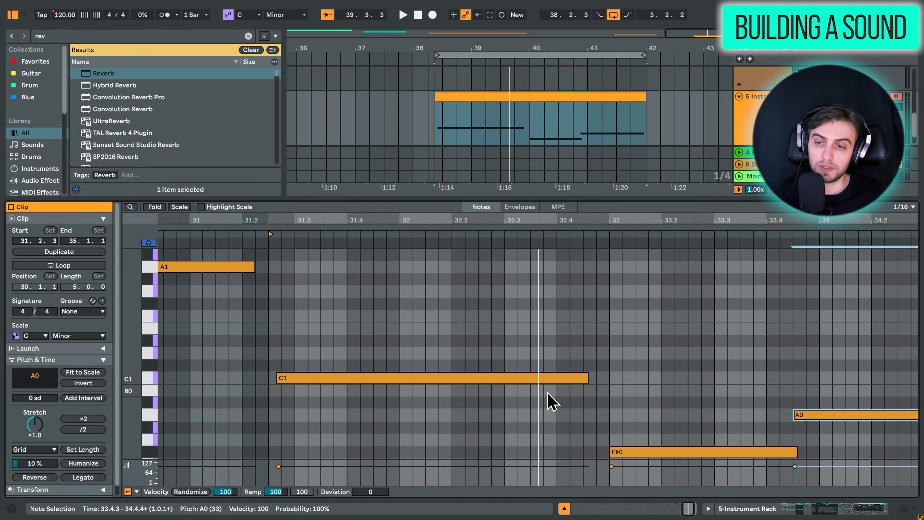
pyautogui.hotkey('shift', 'Tab')
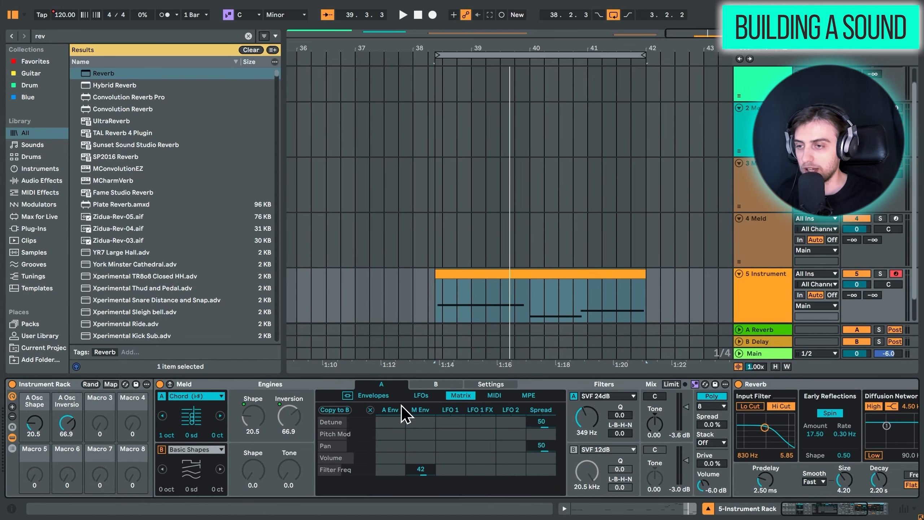
# Select the pad clip on the 1 Meld track, solo that track and fit the clip in the arrangement view
pyautogui.doubleClick(384, 50)
pyautogui.scroll(2, 481, 161)
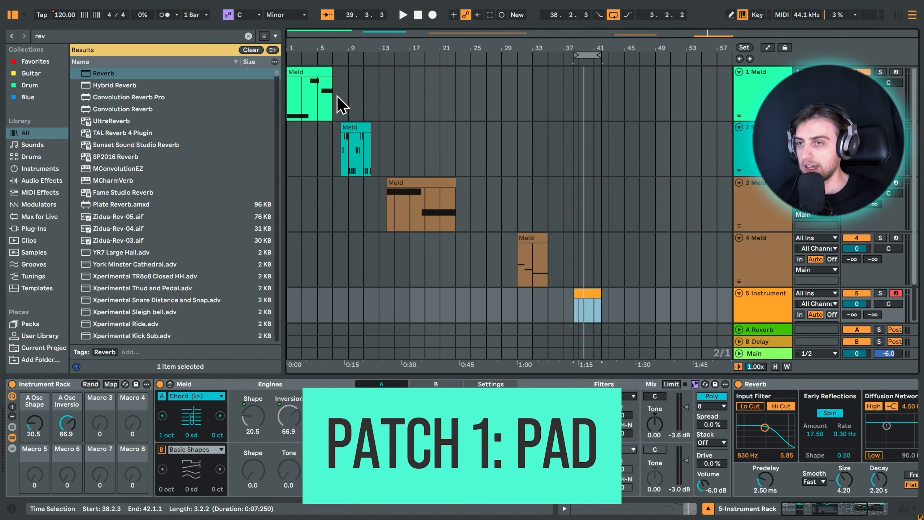
pyautogui.click(320, 72)
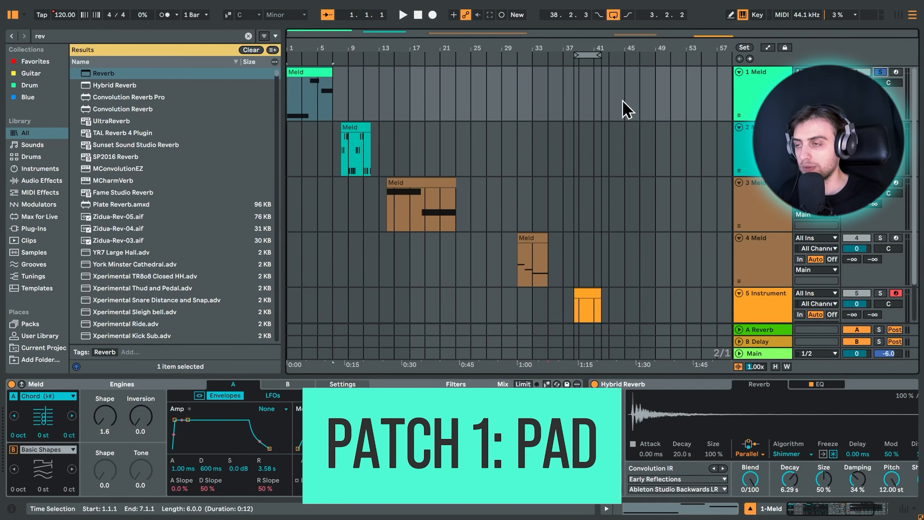
pyautogui.press('z')
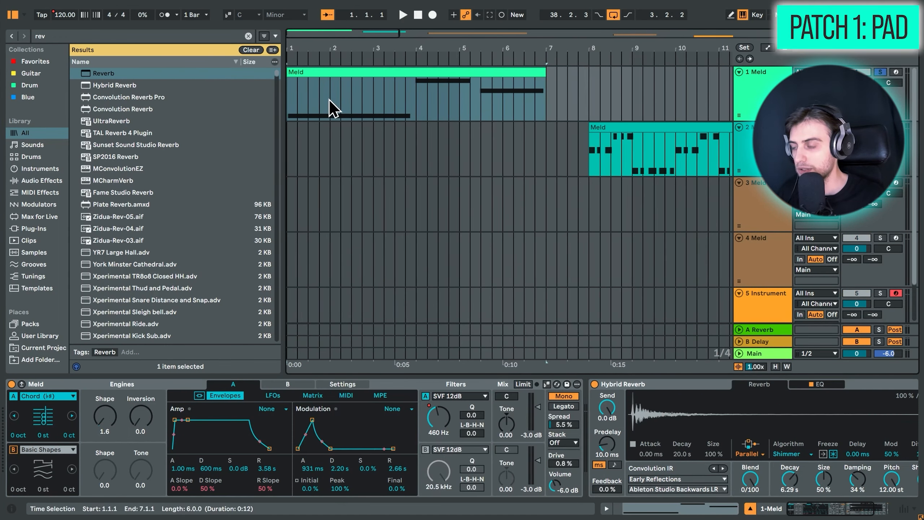
# Show the arrangement's automation and examine the LFO and modulation matrix settings of the pad's engine A
pyautogui.click(769, 47)
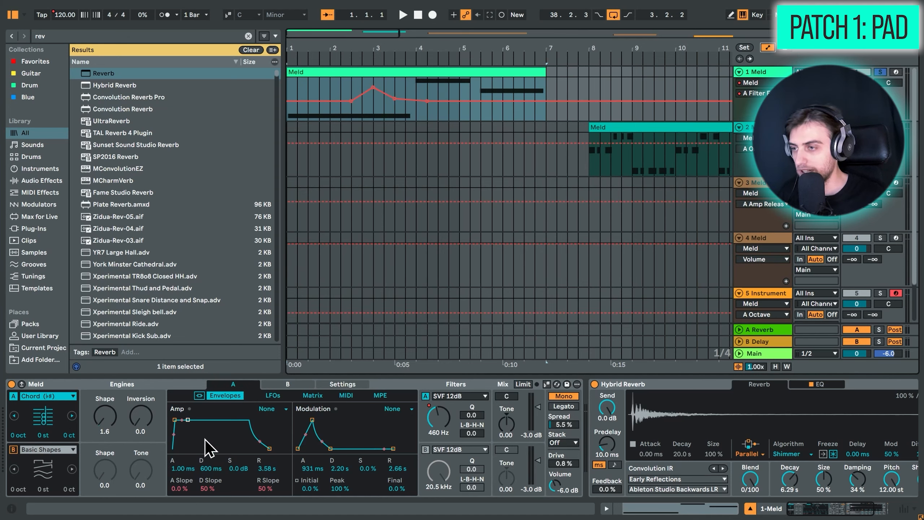
pyautogui.click(287, 395)
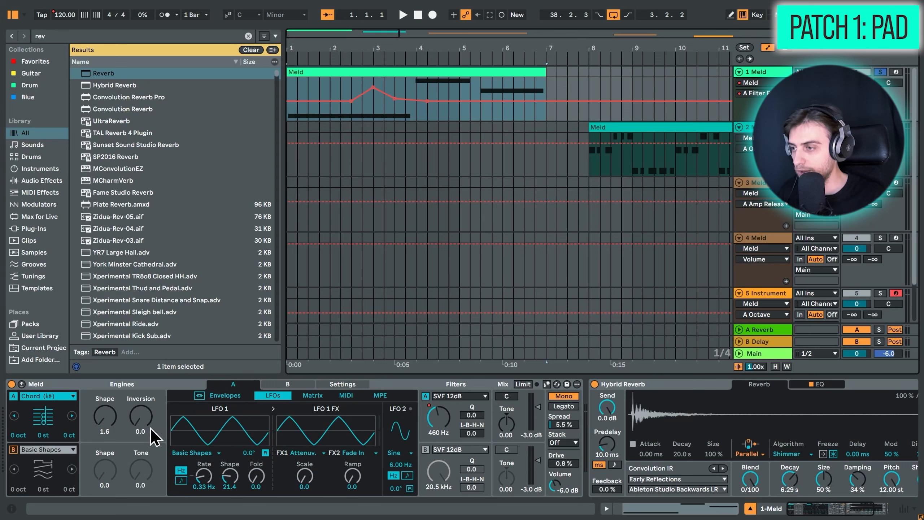
pyautogui.click(320, 397)
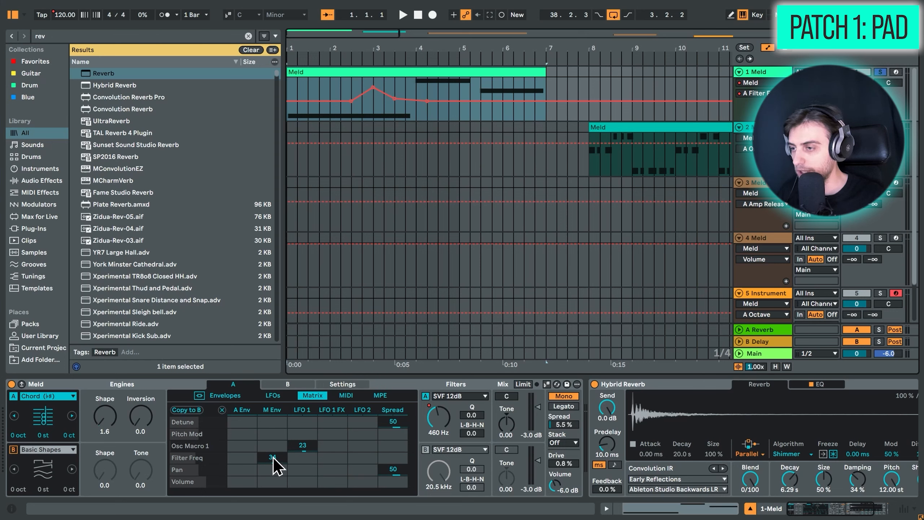
# Loop and play the pad clip on the 1 Meld track, and look over the effects at the end of its device chain
pyautogui.click(275, 434)
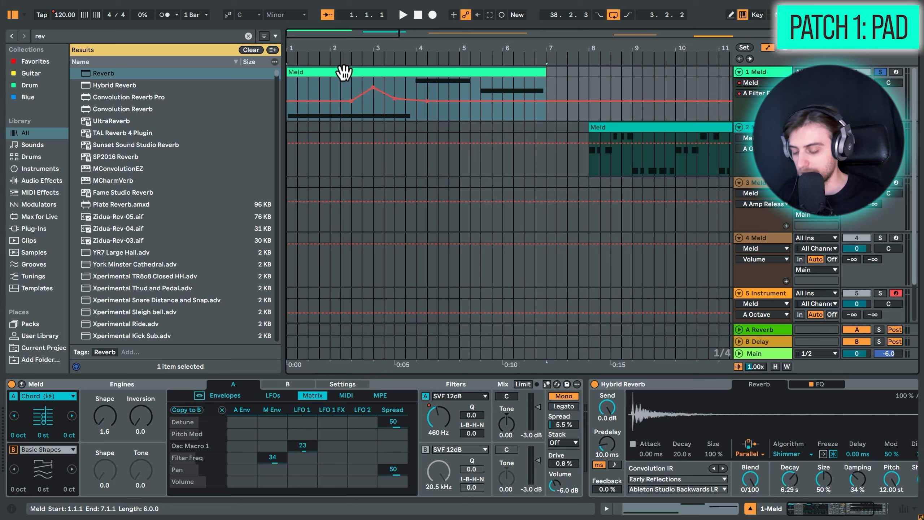
pyautogui.hotkey('ctrl', 'l')
pyautogui.press('space')
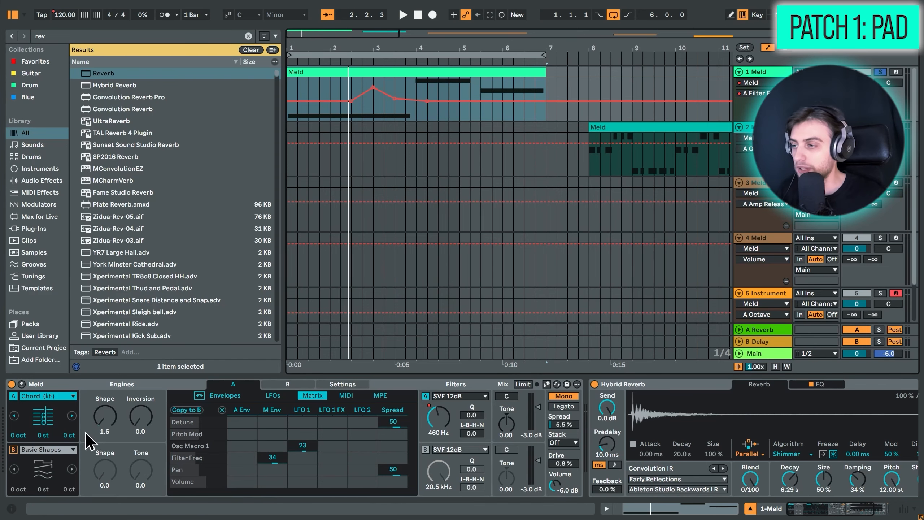
pyautogui.click(855, 513)
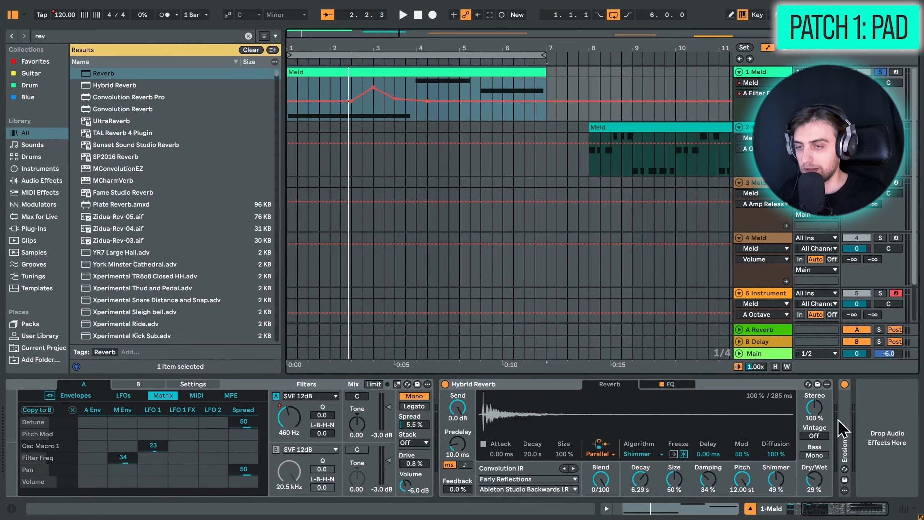
pyautogui.click(817, 512)
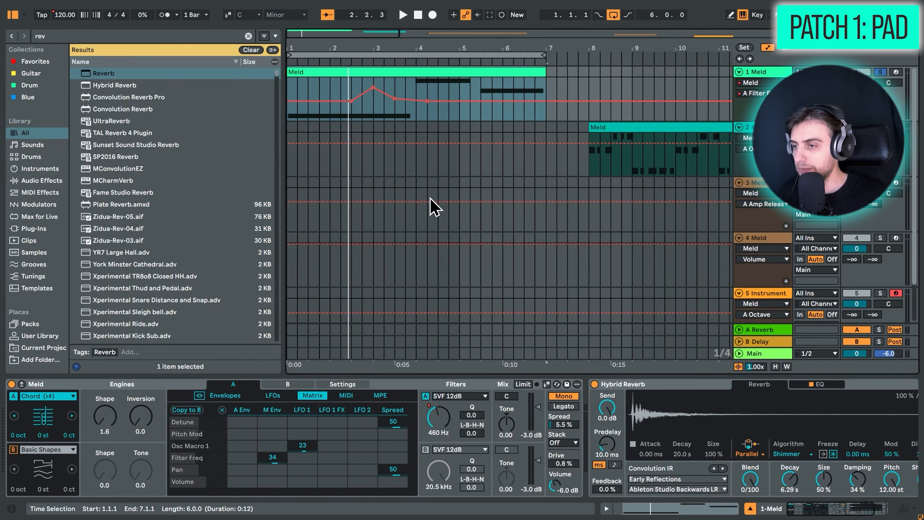
# Select the stab clip on the 2 Meld track, set the loop to its length and play it
pyautogui.moveTo(563, 41); pyautogui.dragTo(560, 31)
pyautogui.click(428, 127)
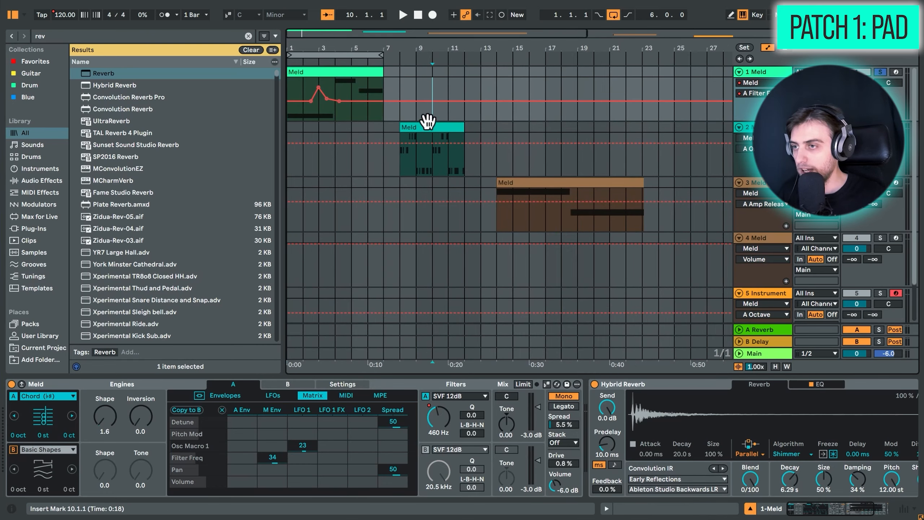
pyautogui.hotkey('ctrl', 'l')
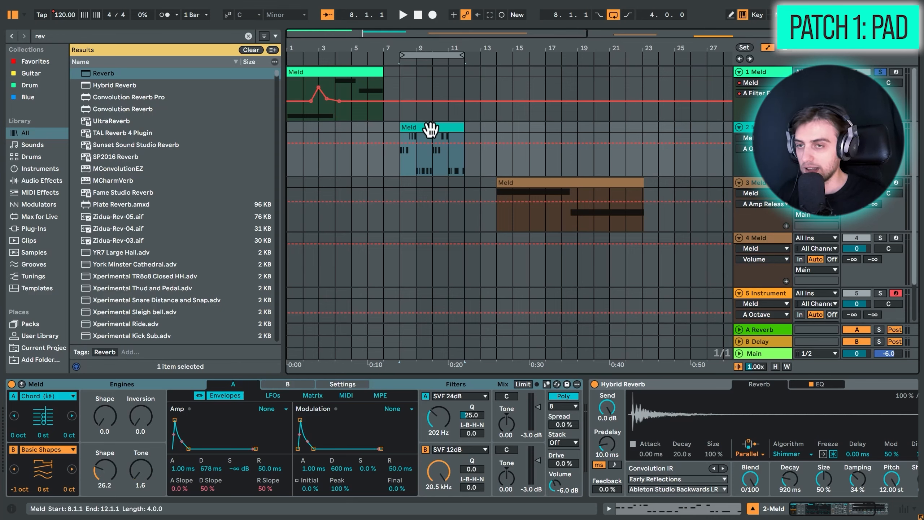
pyautogui.press('space')
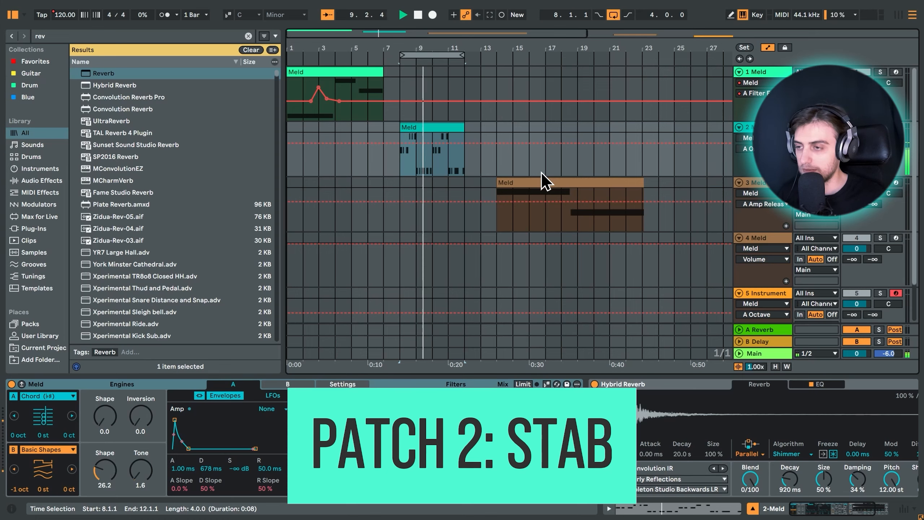
# Show the modulation matrix of the 3 Meld track's minor pad and play its clip
pyautogui.moveTo(489, 53); pyautogui.dragTo(490, 91)
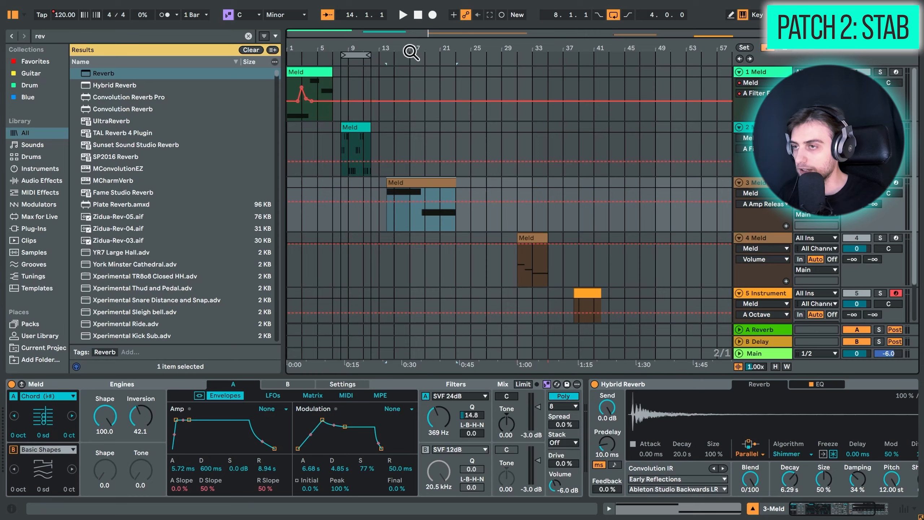
pyautogui.moveTo(410, 51); pyautogui.dragTo(415, 94)
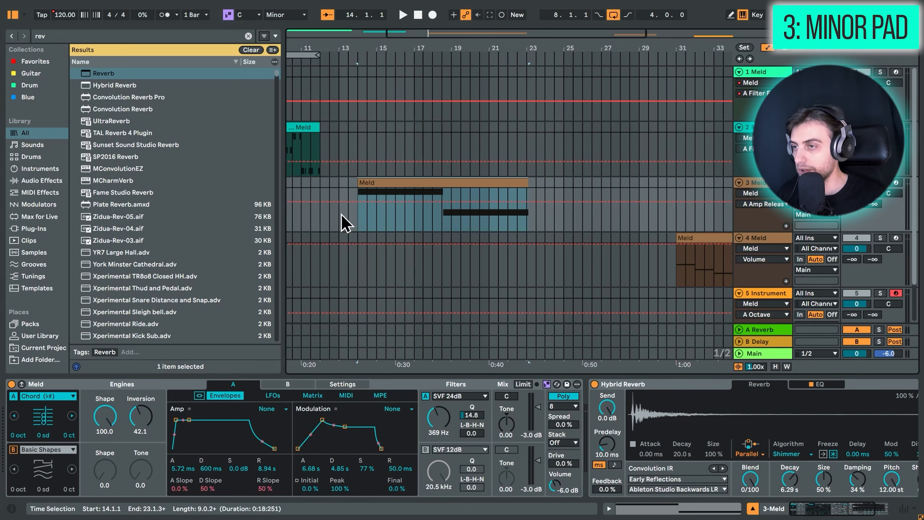
pyautogui.click(312, 395)
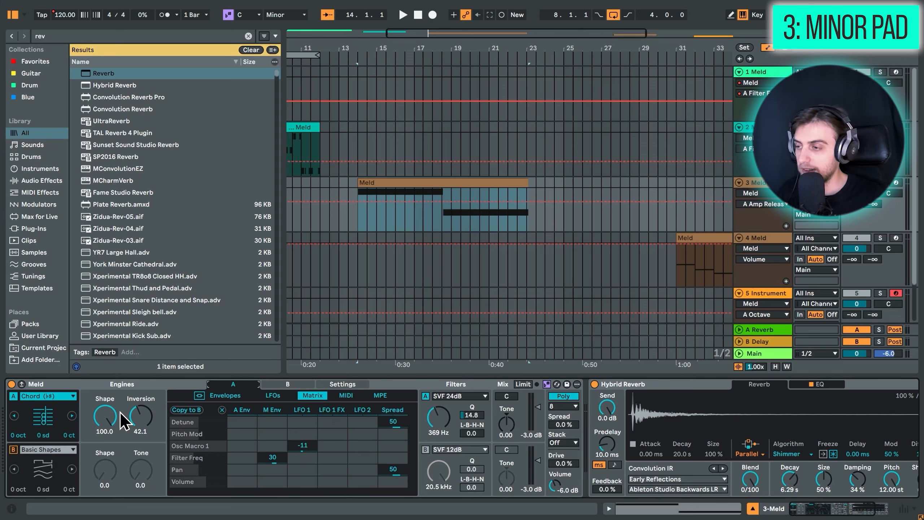
pyautogui.click(381, 179)
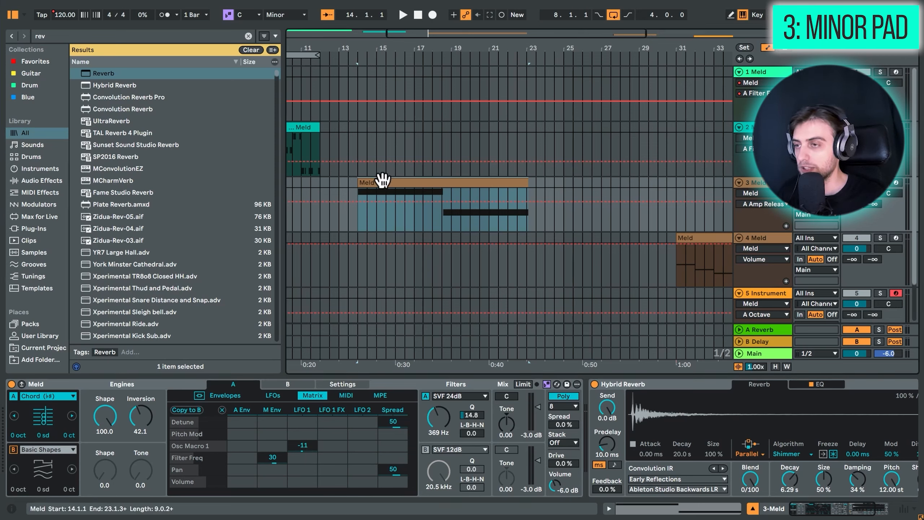
pyautogui.press('space')
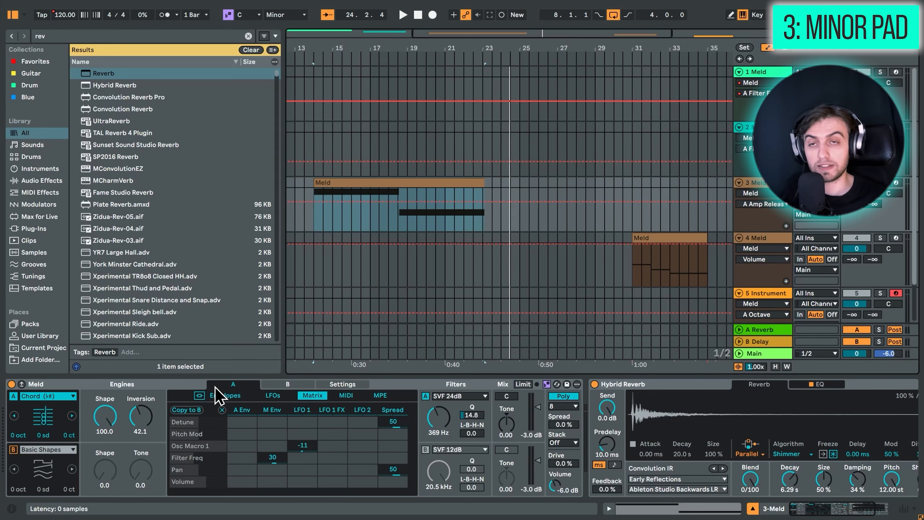
# Select the clip on the 4 Meld track and show the LFO settings of its engine A
pyautogui.scroll(-5, 331, 250)
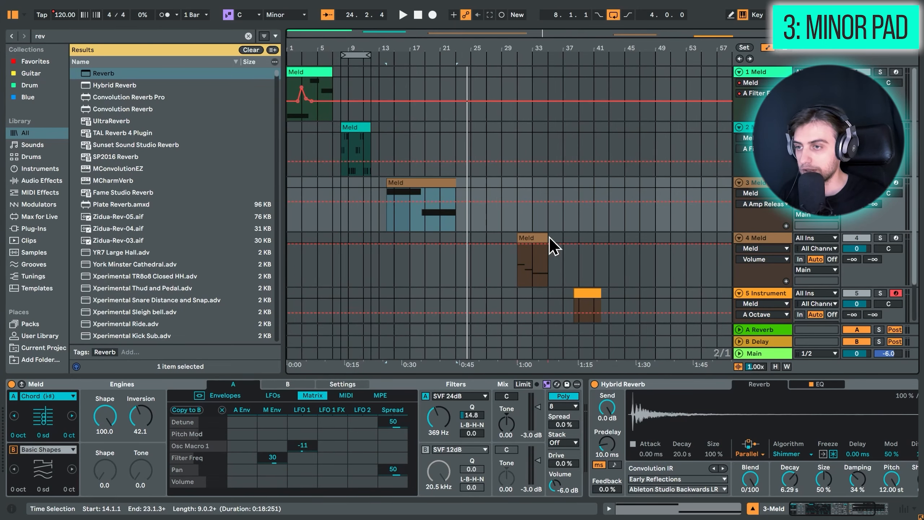
pyautogui.scroll(-3, 534, 231)
pyautogui.click(533, 215)
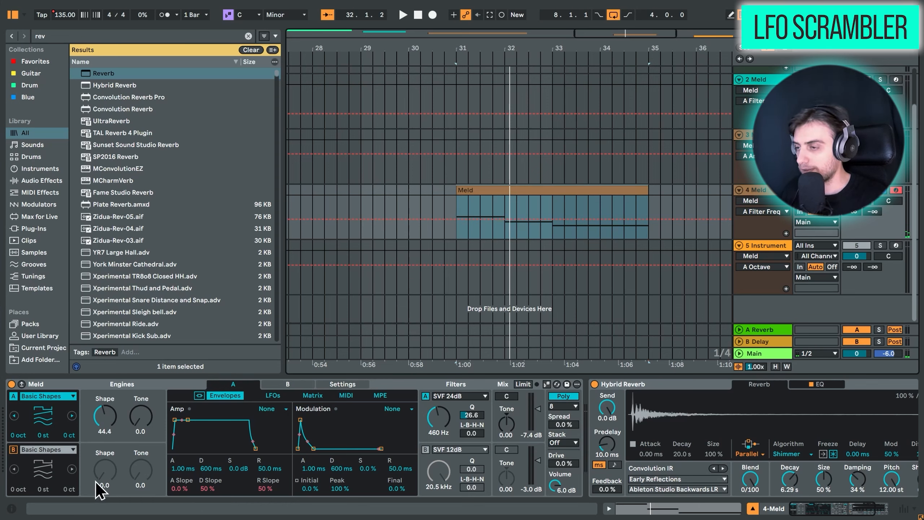
pyautogui.click(277, 396)
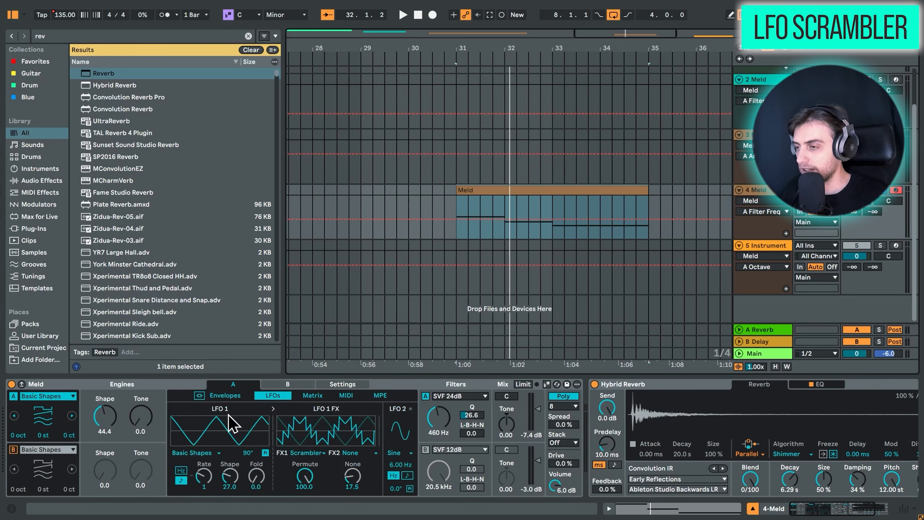
# Lower the Scrambler's Permute in LFO 1 FX to 0, look at the effect types, and return Permute to 100
pyautogui.moveTo(305, 476); pyautogui.dragTo(305, 509)
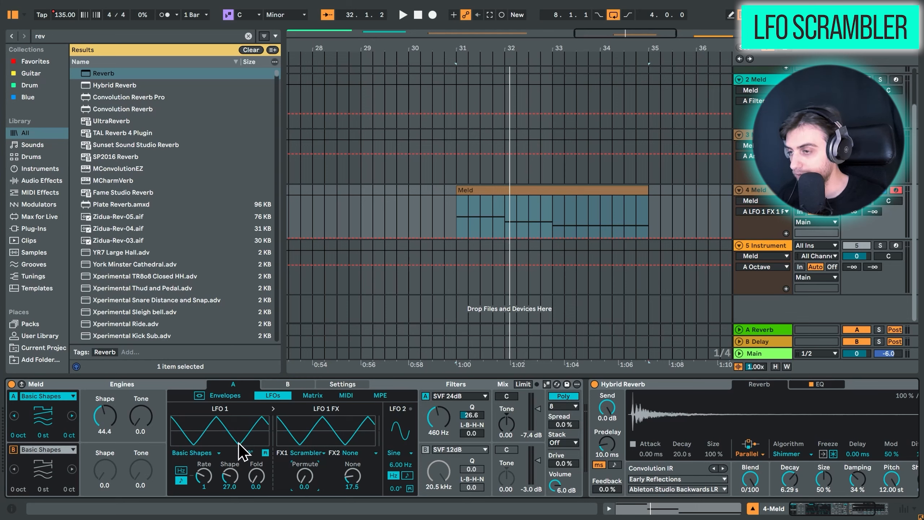
pyautogui.click(301, 455)
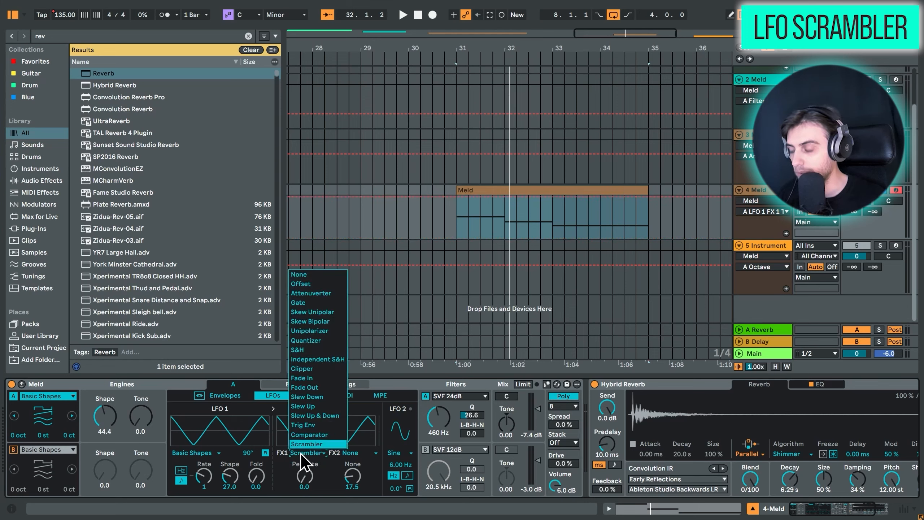
pyautogui.click(301, 456)
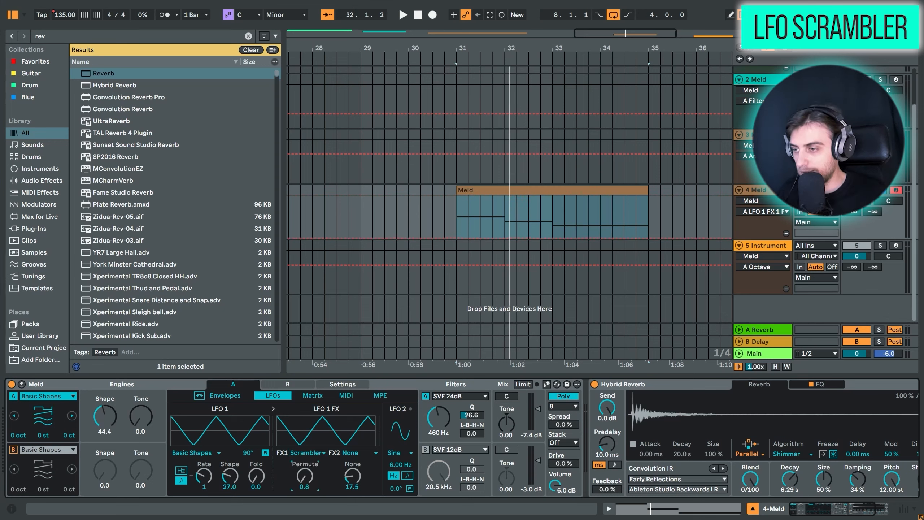
pyautogui.moveTo(305, 476); pyautogui.dragTo(304, 436)
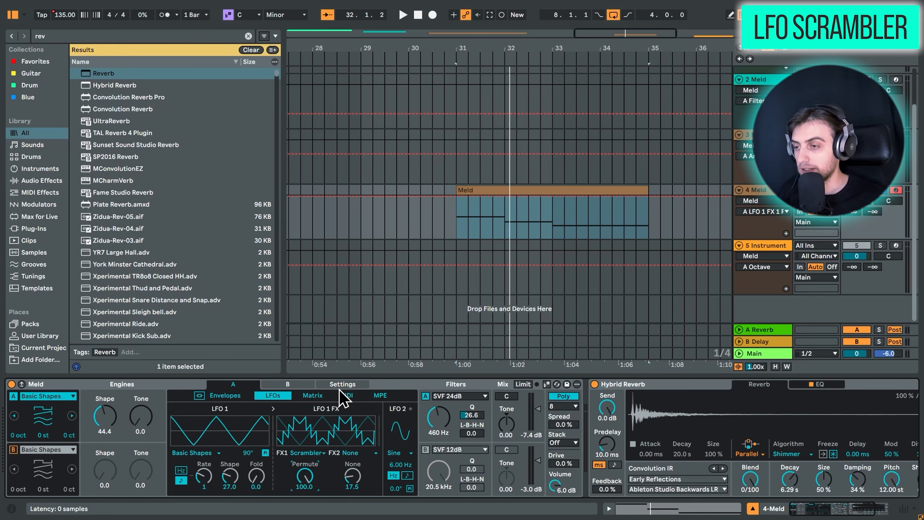
# Check engine A's modulation matrix, and compare the clip's playback with the Scrambler's Permute at 0 and at 100
pyautogui.click(313, 395)
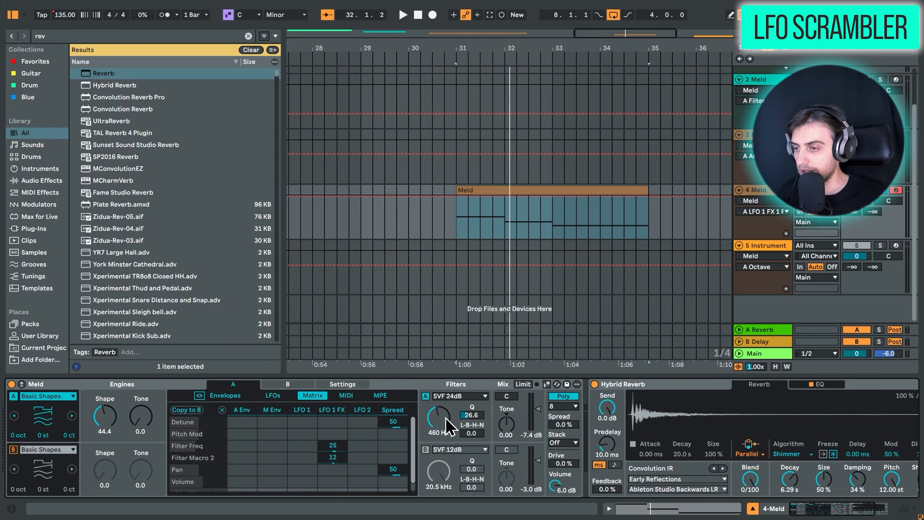
pyautogui.click(276, 396)
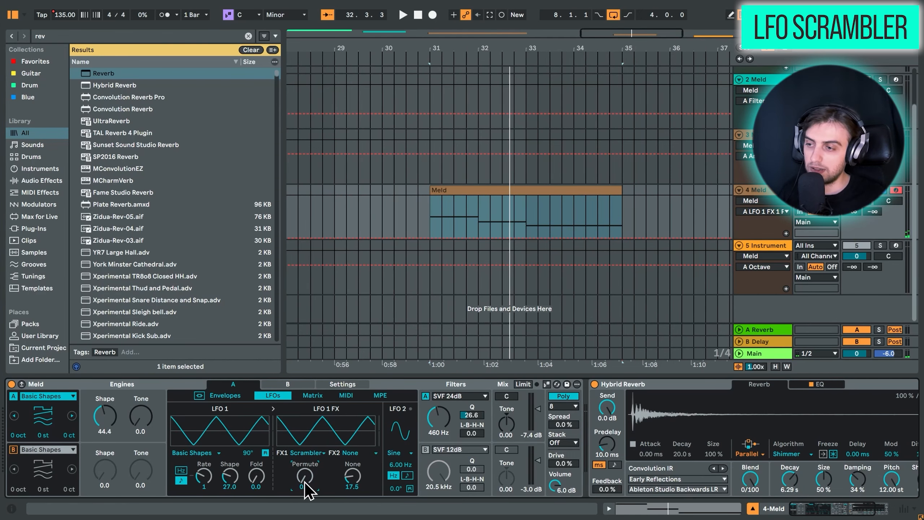
pyautogui.press('space')
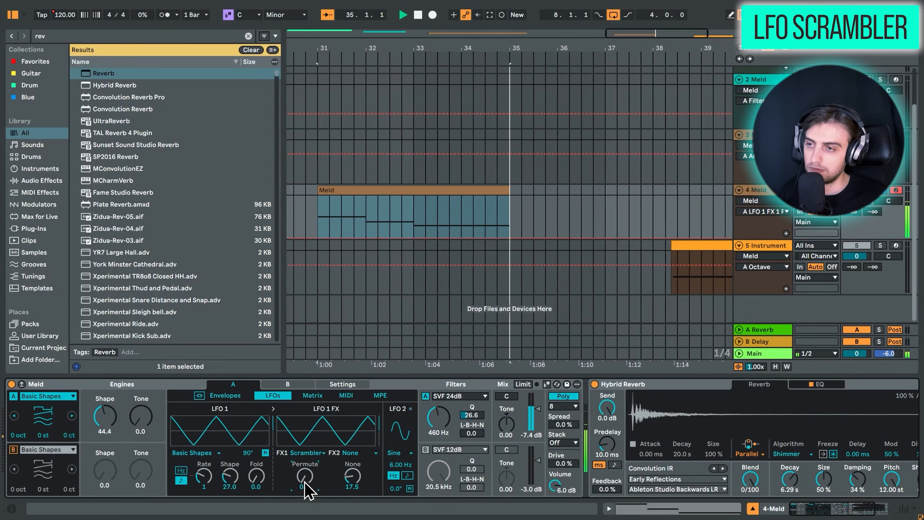
pyautogui.moveTo(304, 481); pyautogui.dragTo(305, 477)
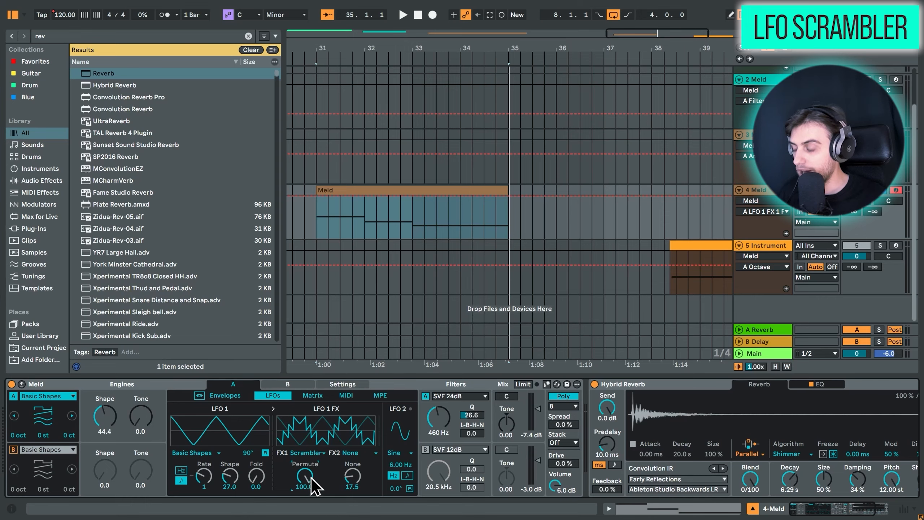
pyautogui.press('space')
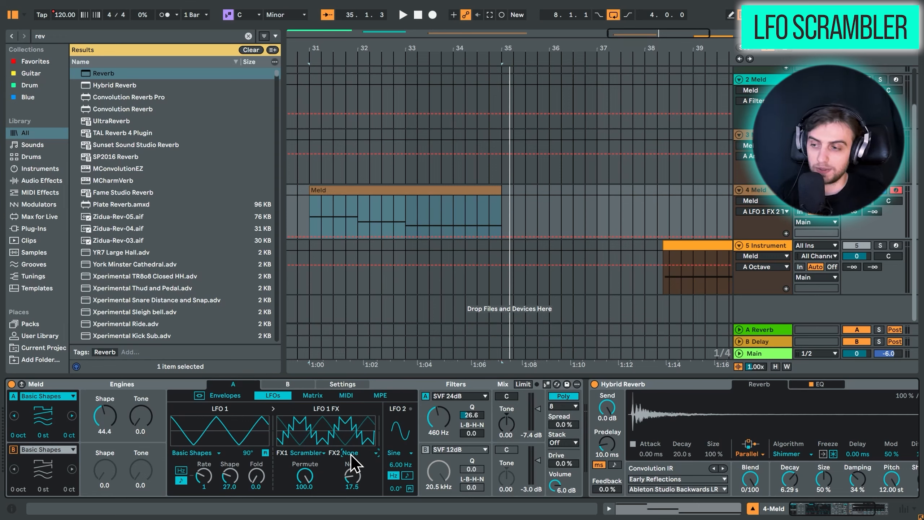
# Try Wander as LFO 1's type, change it to Ramp, and select the clip on the 4 Meld track
pyautogui.click(211, 453)
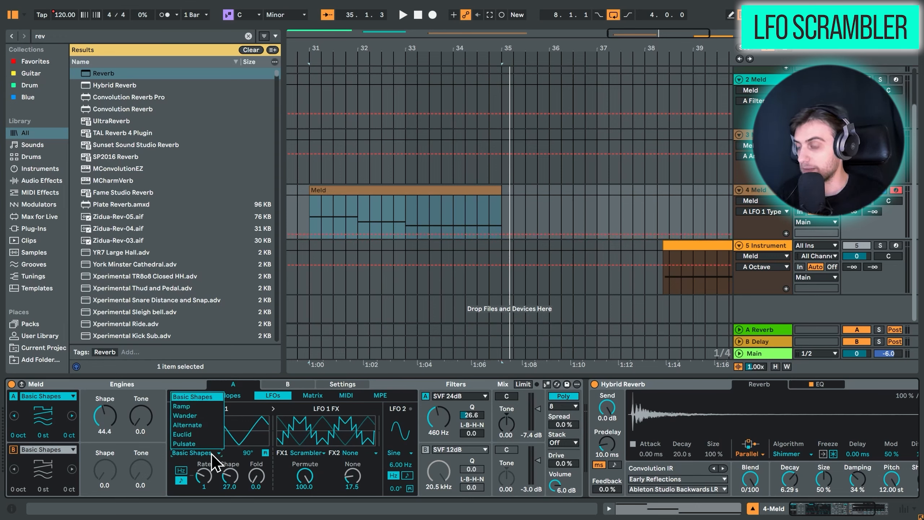
pyautogui.click(203, 416)
pyautogui.click(204, 454)
pyautogui.click(203, 415)
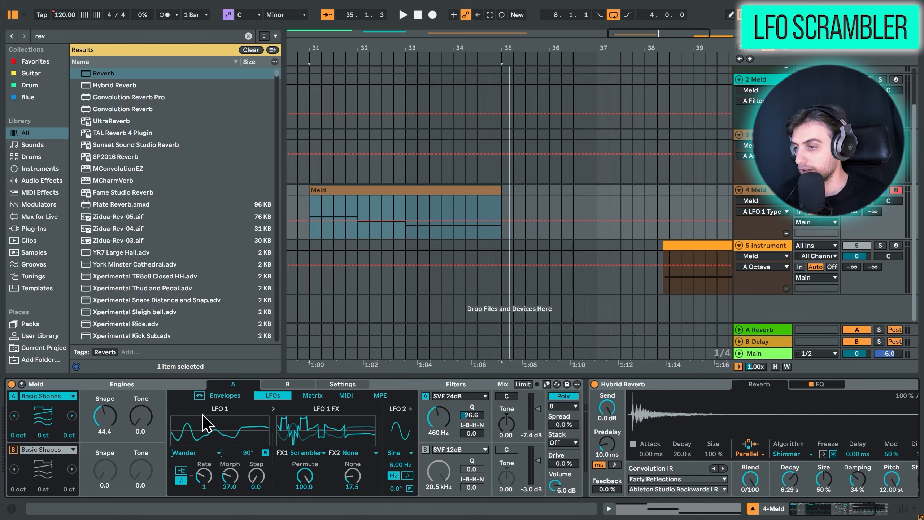
pyautogui.click(204, 451)
pyautogui.click(193, 397)
pyautogui.click(398, 193)
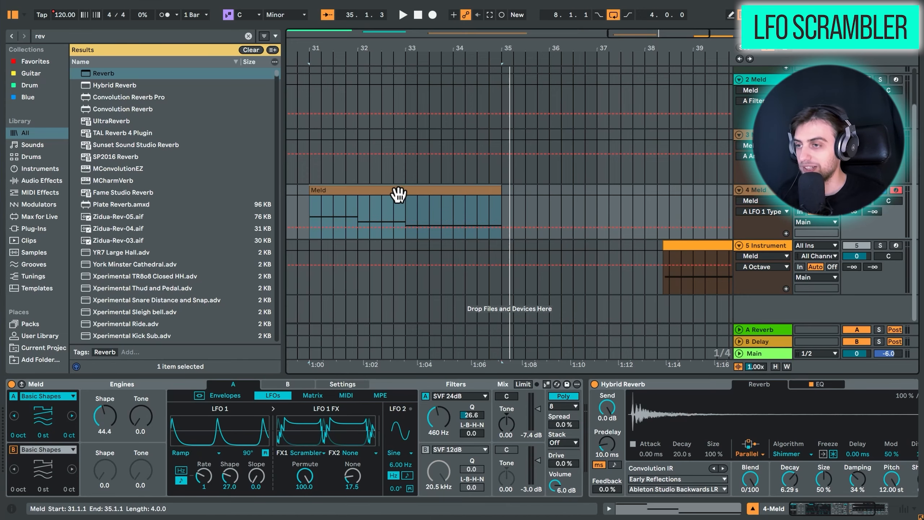